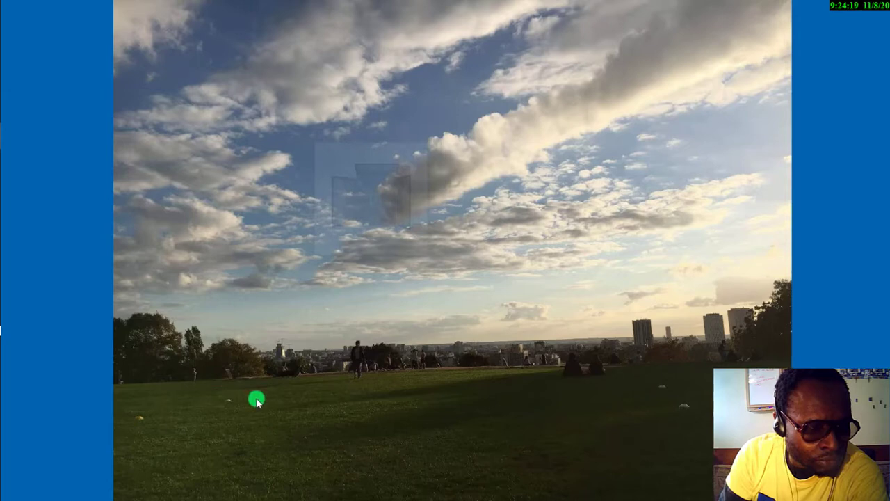
# - Open the Centre Réseau et partage from the Ethernet network settings and maximize its window
pyautogui.moveTo(3, 396)
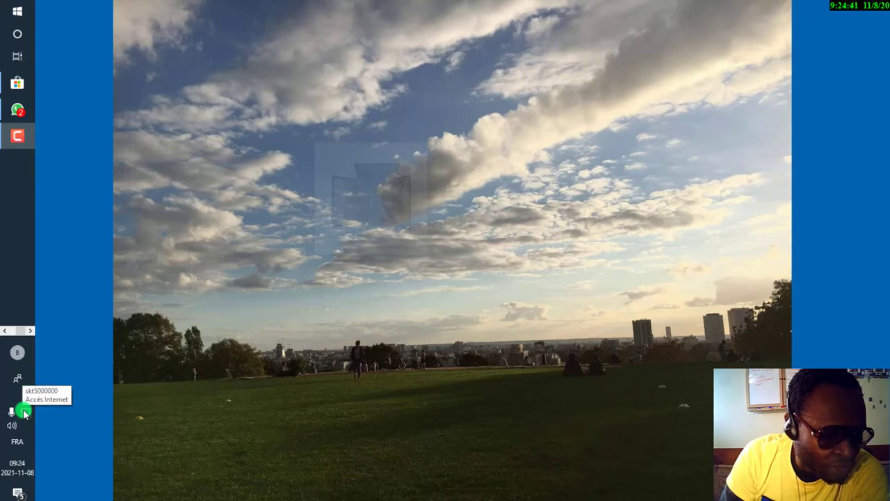
pyautogui.click(25, 412)
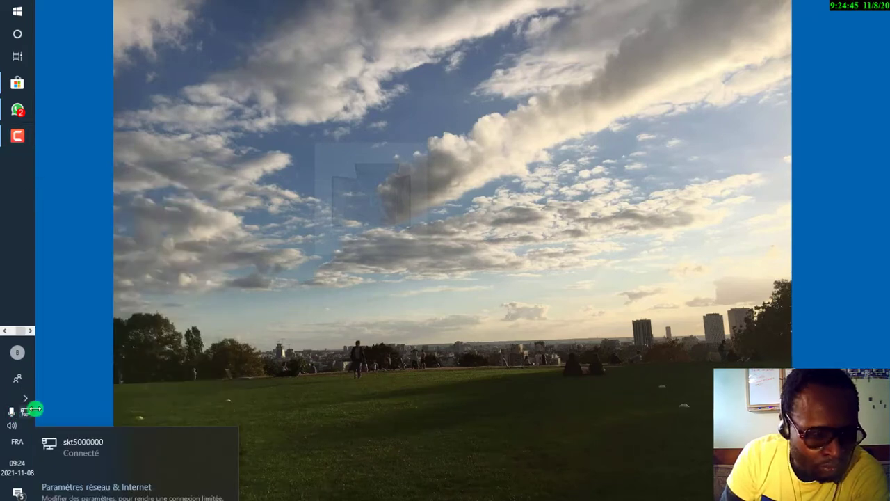
pyautogui.click(109, 487)
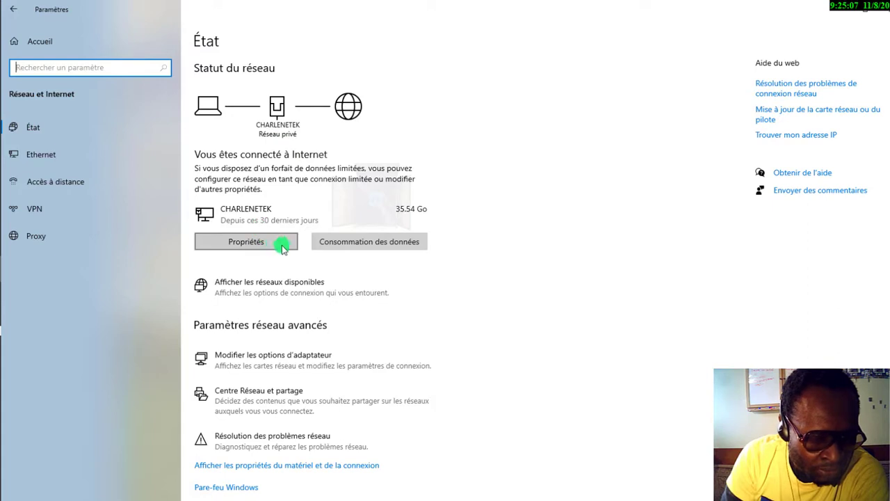
pyautogui.scroll(-1, 306, 289)
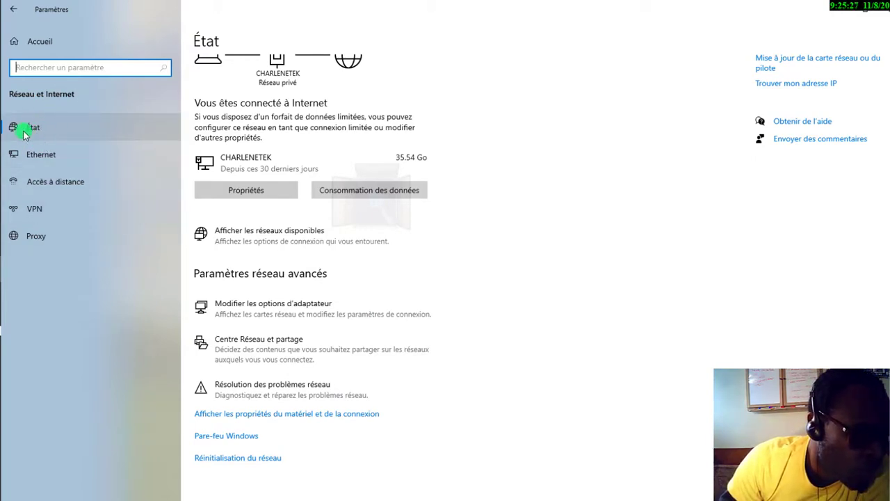
pyautogui.click(52, 155)
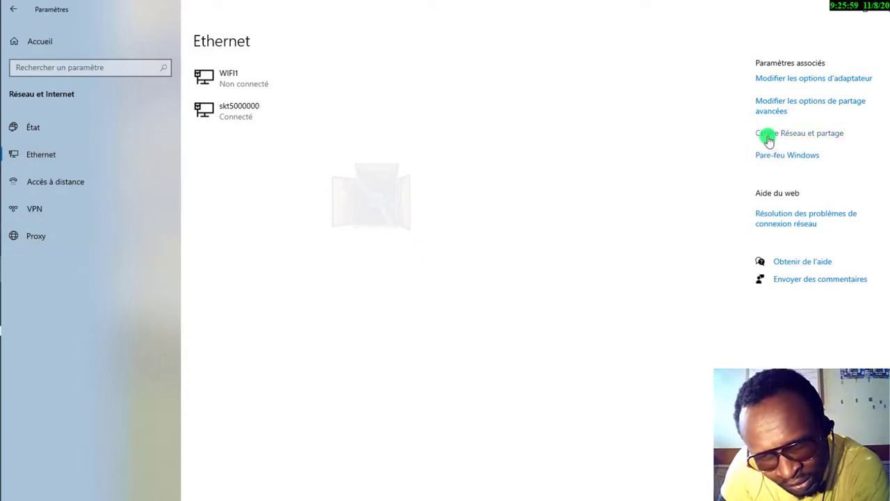
pyautogui.click(810, 135)
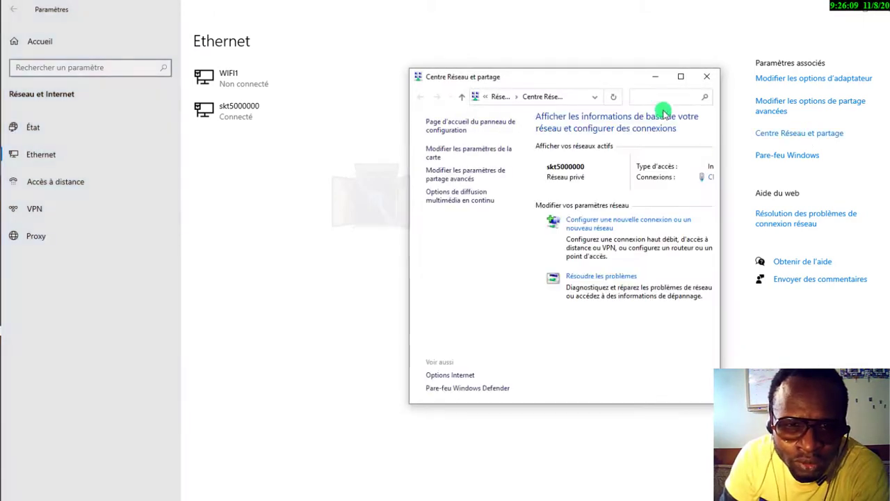
pyautogui.click(678, 76)
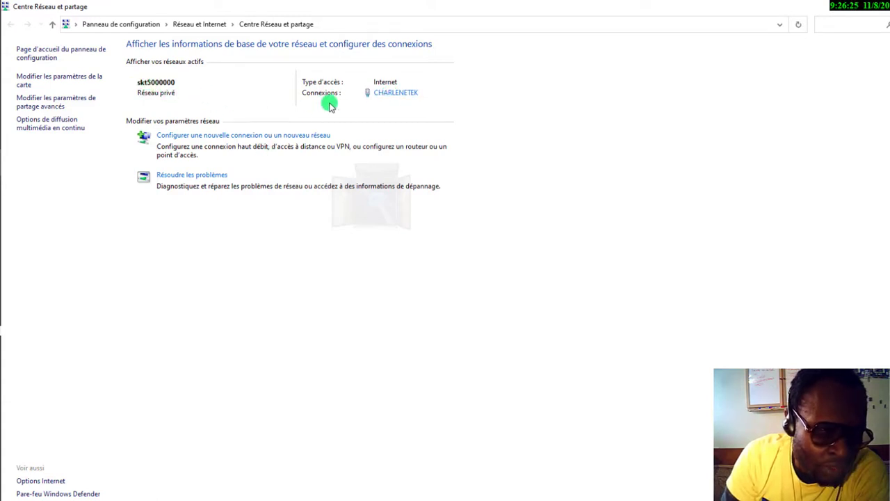
# - Open the Protocole Internet version 4 (TCP/IPv4) properties of the active network connection
pyautogui.click(388, 98)
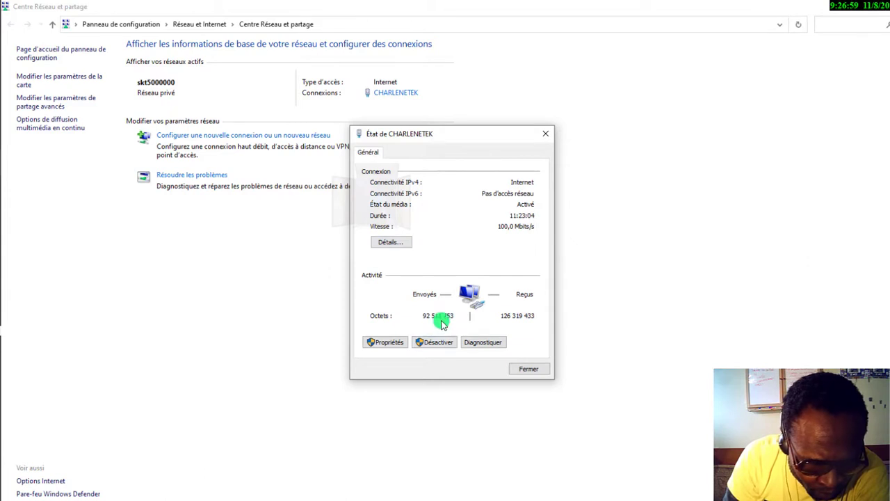
pyautogui.click(391, 342)
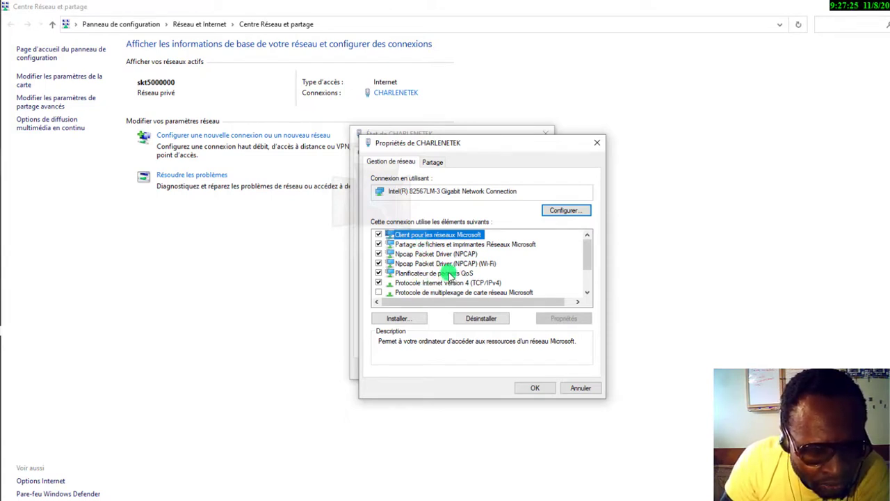
pyautogui.scroll(-1, 448, 273)
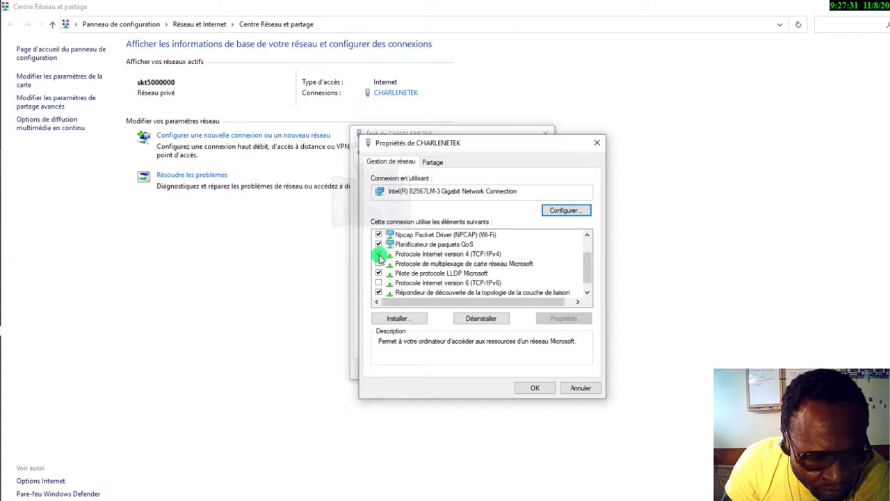
pyautogui.click(379, 283)
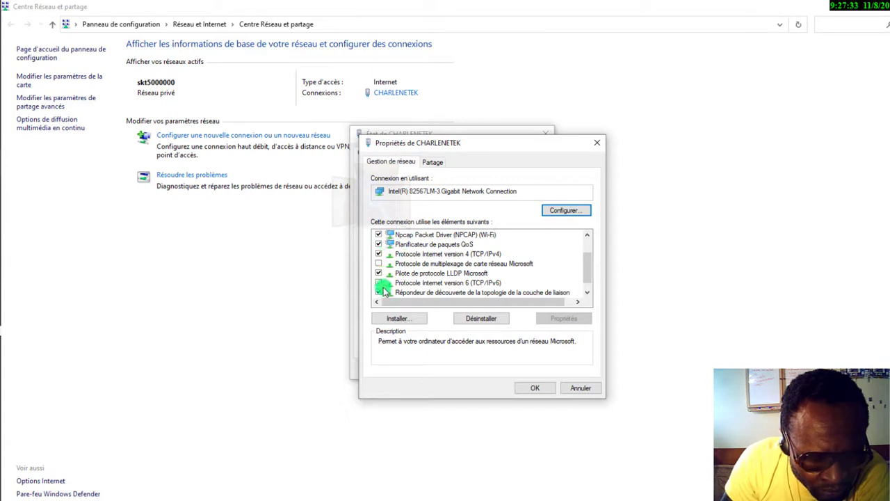
pyautogui.doubleClick(465, 254)
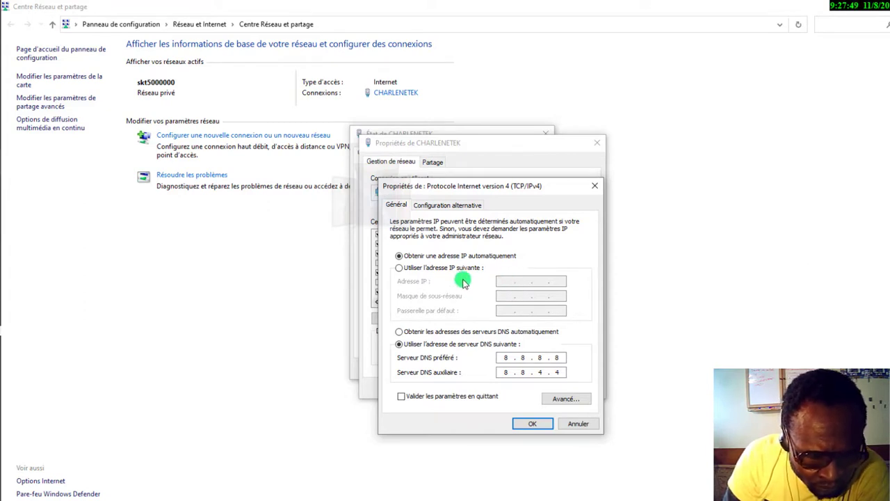
# - Examine the manual and automatic IP address options and the alternate configuration, leaving the IPv4 properties without saving
pyautogui.click(400, 269)
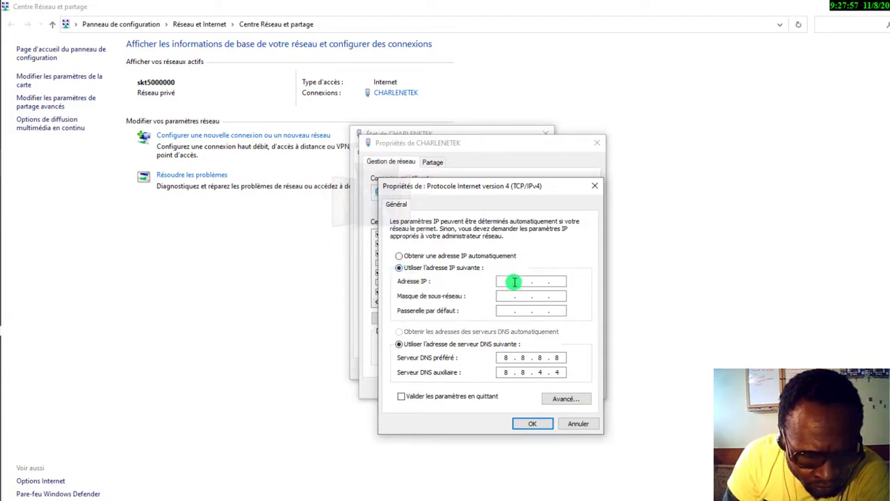
pyautogui.click(400, 255)
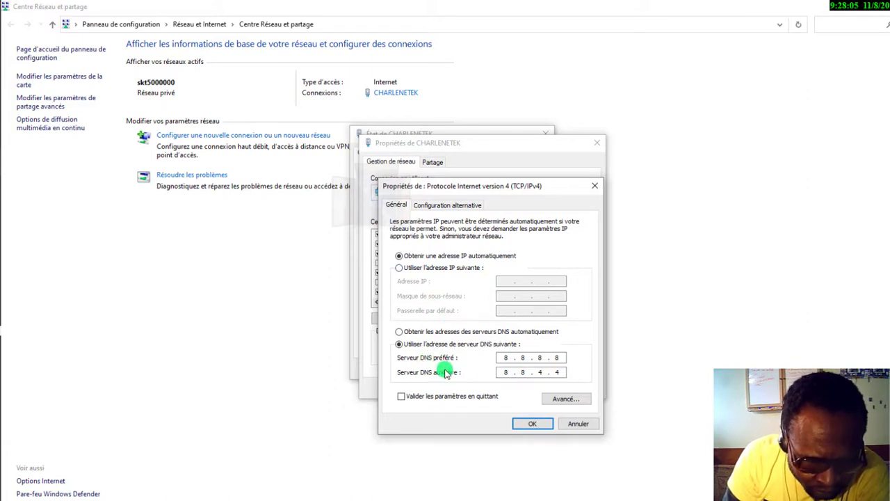
pyautogui.click(450, 207)
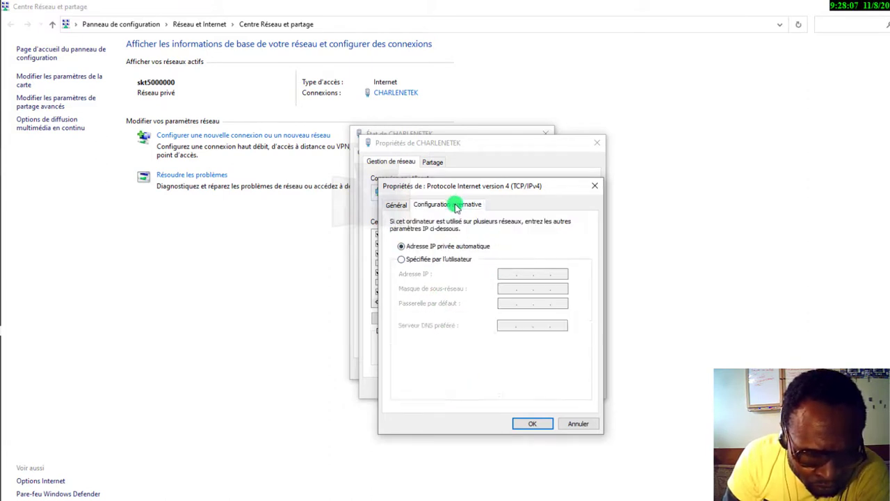
pyautogui.click(396, 205)
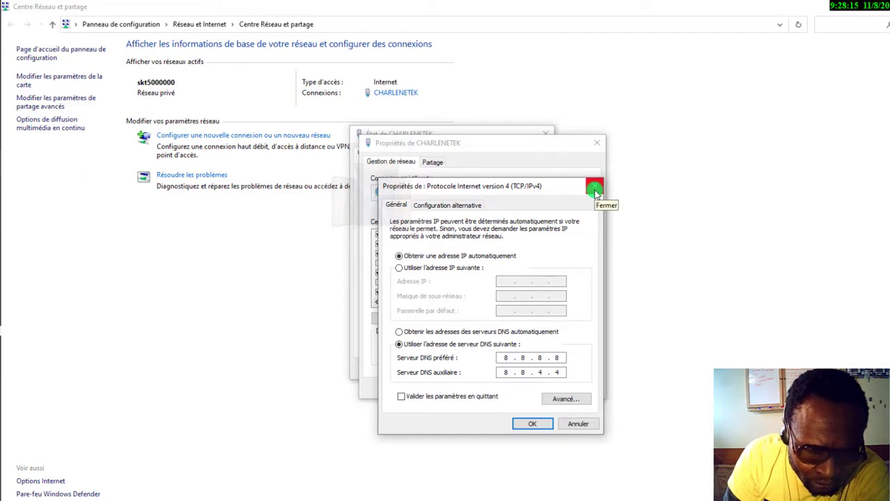
pyautogui.click(596, 189)
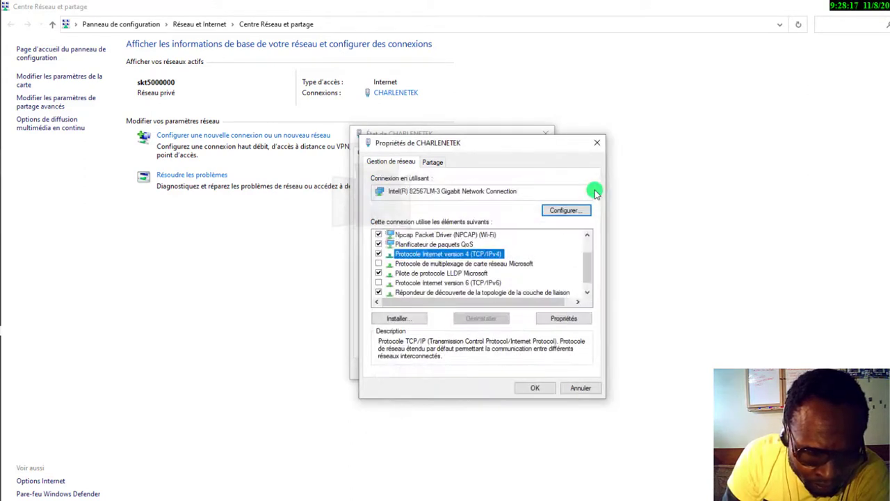
# - Review the advanced TCP/IP settings of the IPv4 protocol, and return to the connection's status without saving
pyautogui.doubleClick(469, 256)
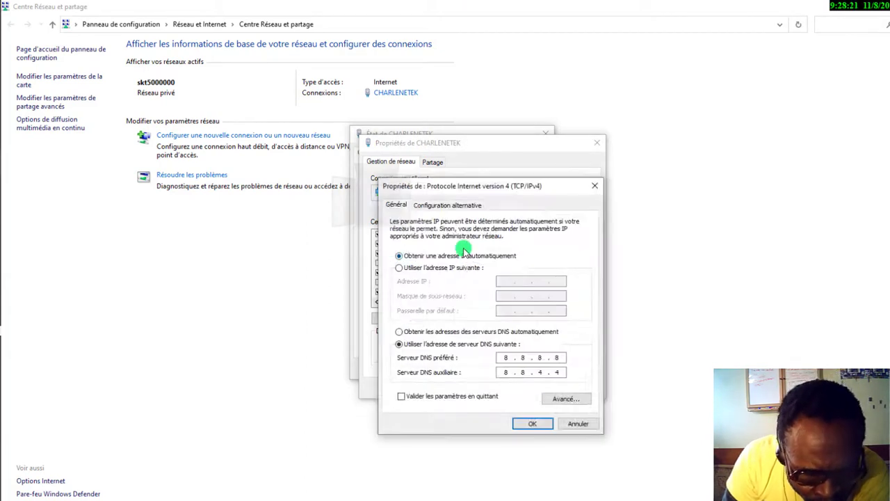
pyautogui.click(567, 398)
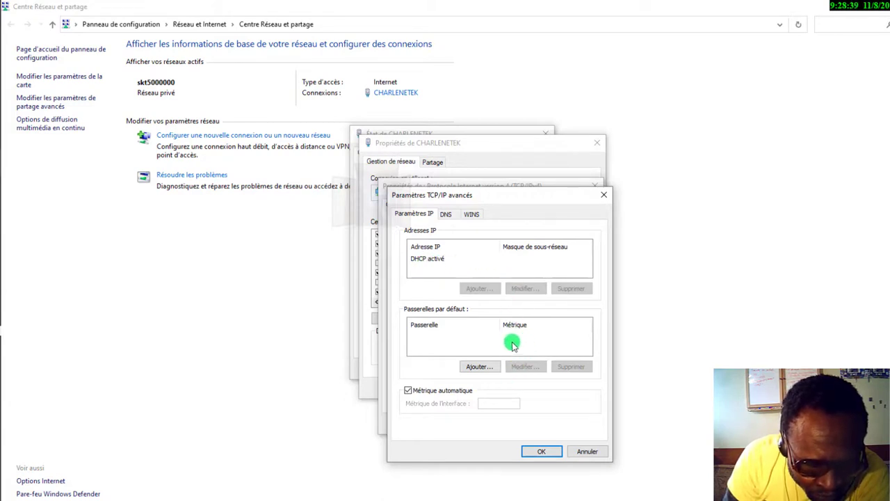
pyautogui.click(607, 198)
pyautogui.click(595, 186)
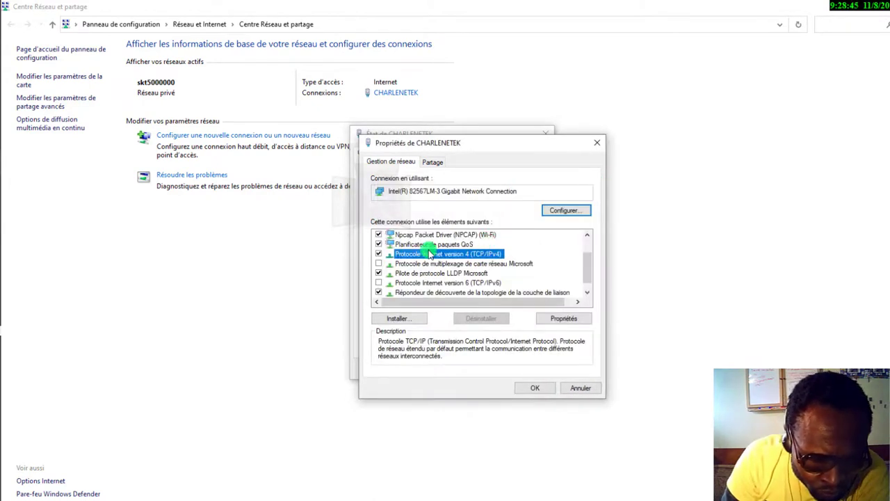
pyautogui.click(594, 145)
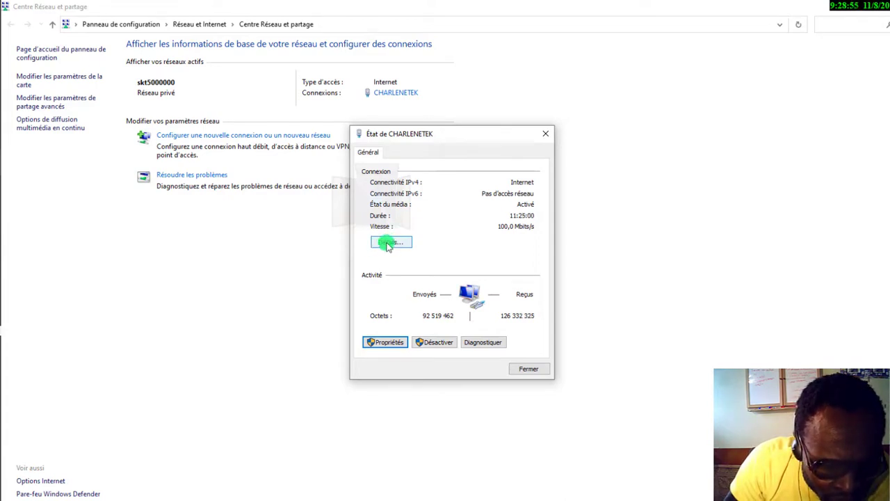
# - Examine the connection's network details: default gateway, DHCP server, IPv4 address and both DNS servers
pyautogui.click(389, 243)
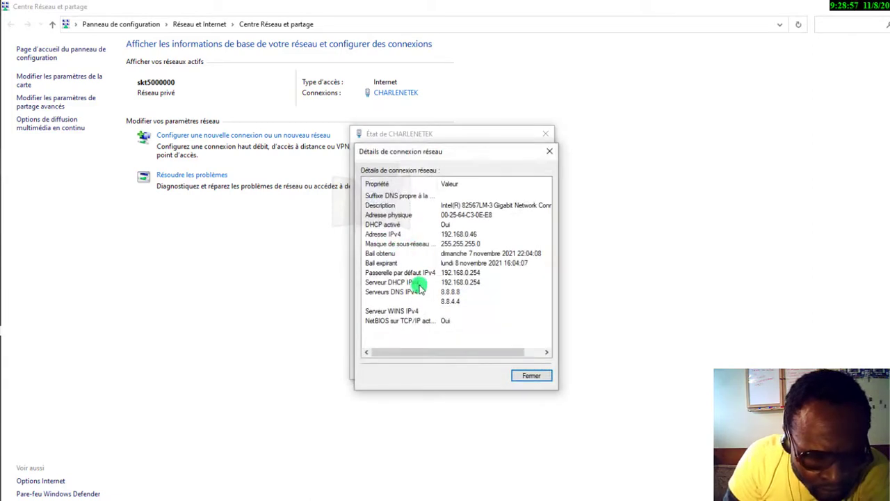
pyautogui.click(468, 274)
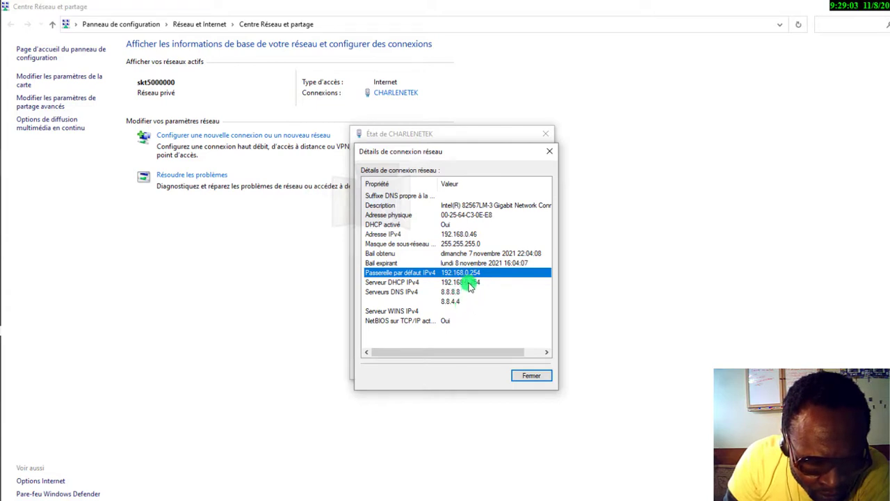
pyautogui.click(470, 285)
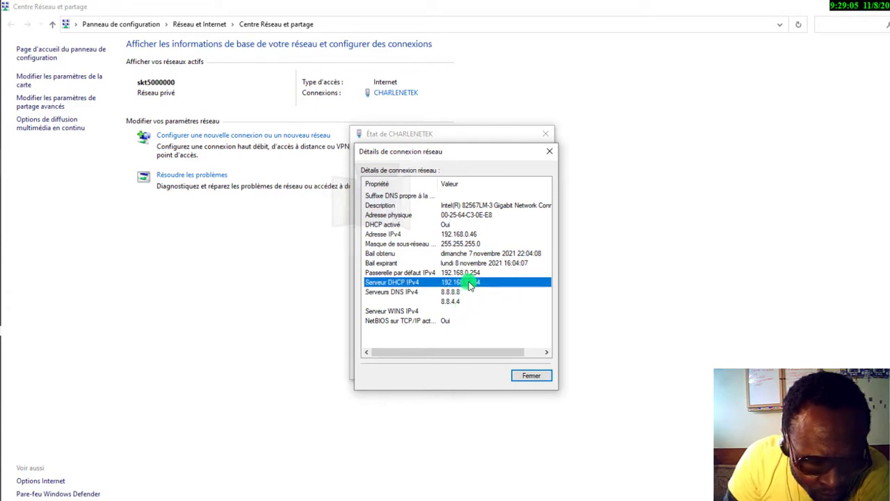
pyautogui.click(471, 235)
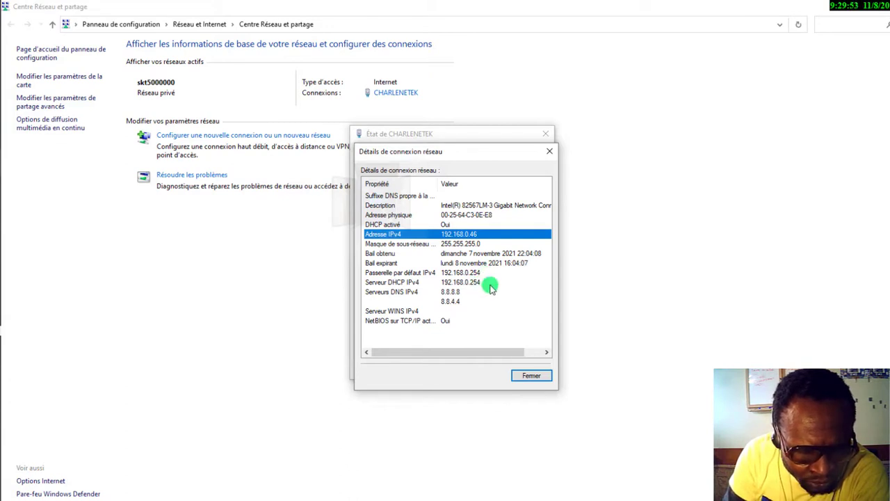
pyautogui.click(465, 292)
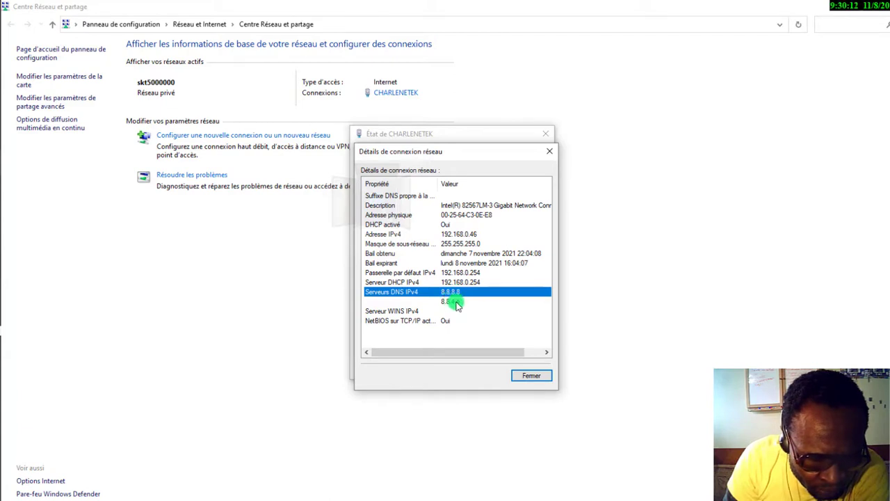
pyautogui.click(454, 303)
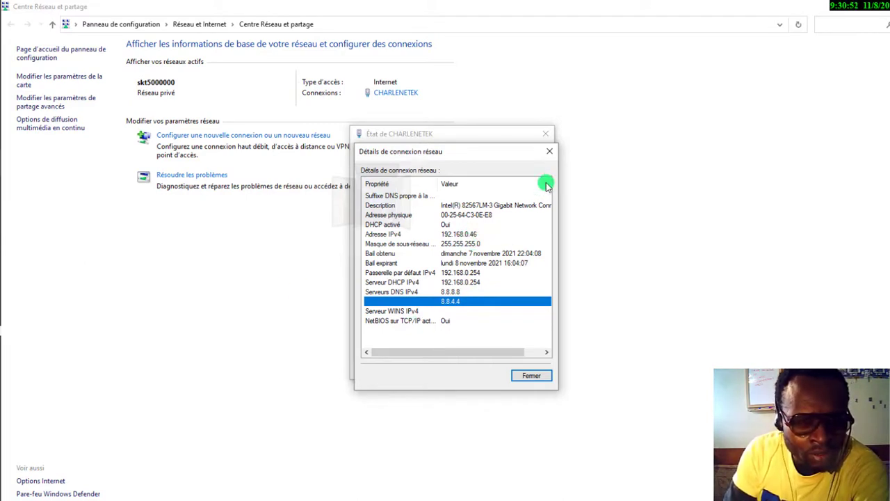
# - Close the connection details and status dialogs, the Centre Réseau et partage and the Settings window
pyautogui.click(549, 150)
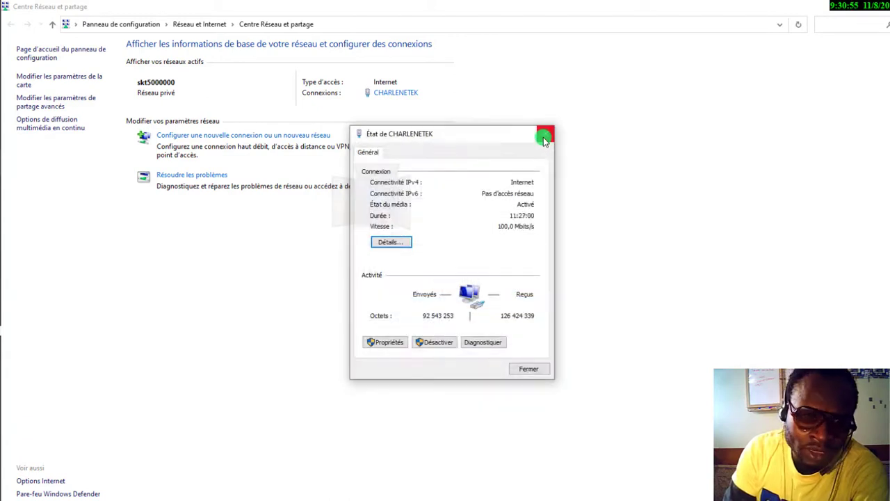
pyautogui.click(545, 137)
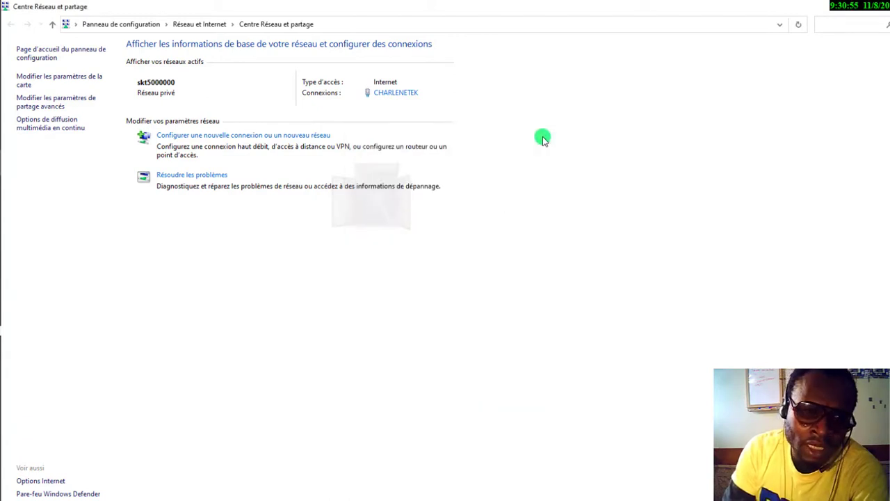
pyautogui.click(885, 6)
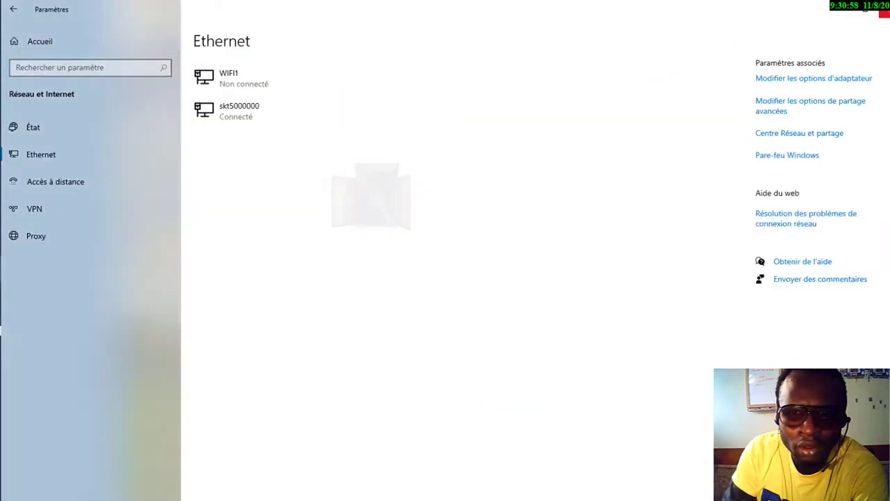
pyautogui.click(883, 12)
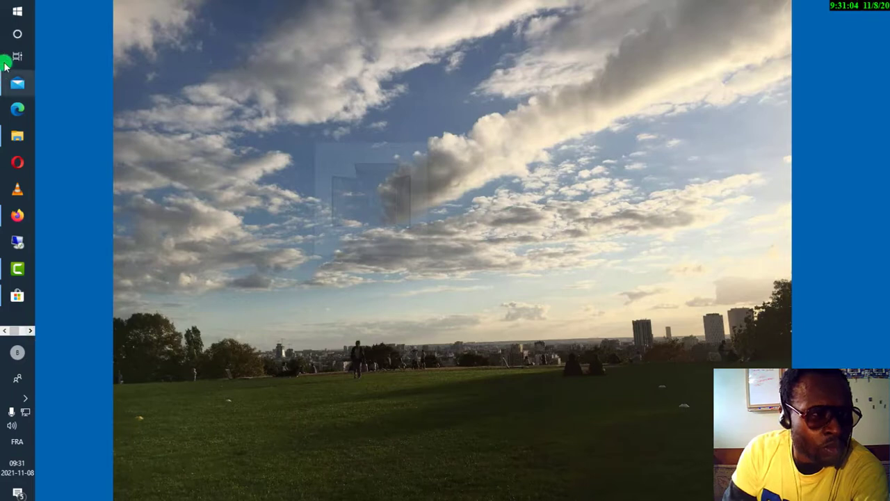
pyautogui.click(16, 21)
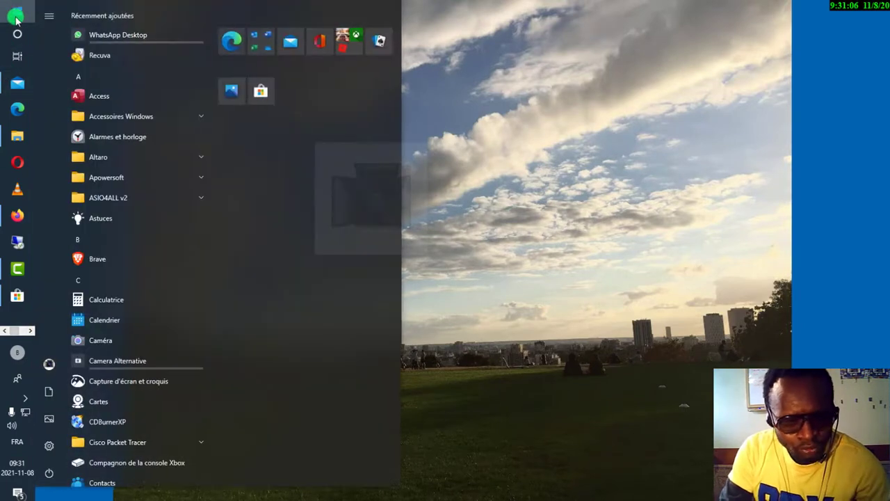
pyautogui.write('i')
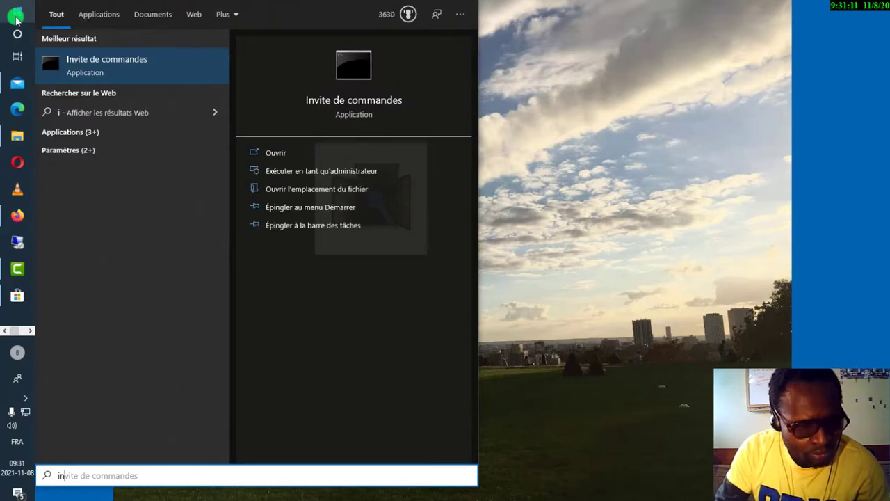
pyautogui.write('n')
pyautogui.press('BackSpace')
pyautogui.press('BackSpace')
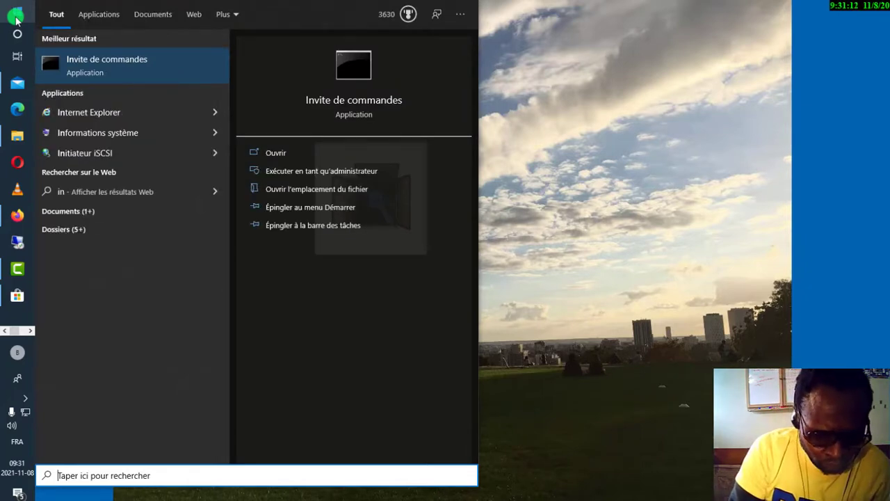
pyautogui.write('invite')
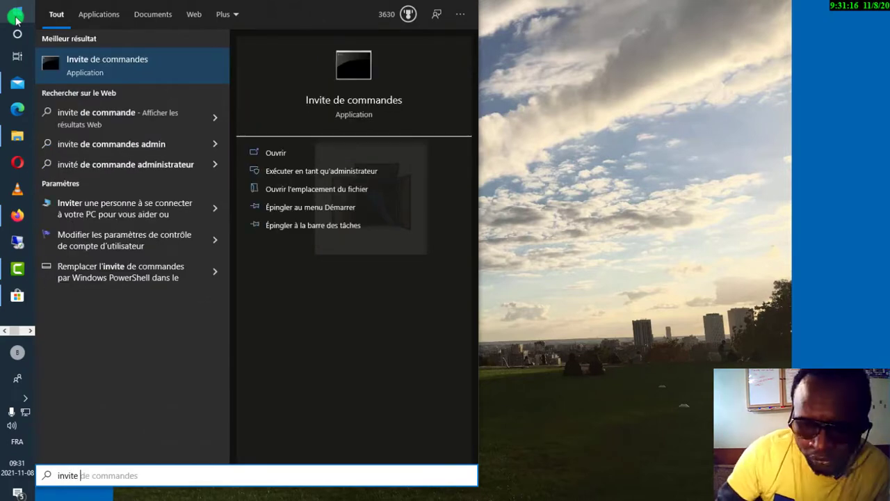
pyautogui.click(92, 61)
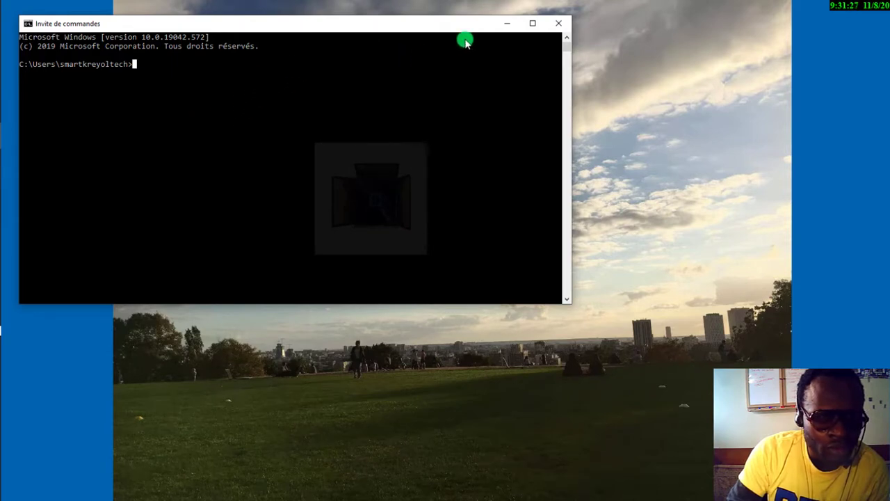
pyautogui.click(559, 25)
# - Search Windows for "in", run the Invite de commandes as administrator and maximize its window
pyautogui.moveTo(3, 119)
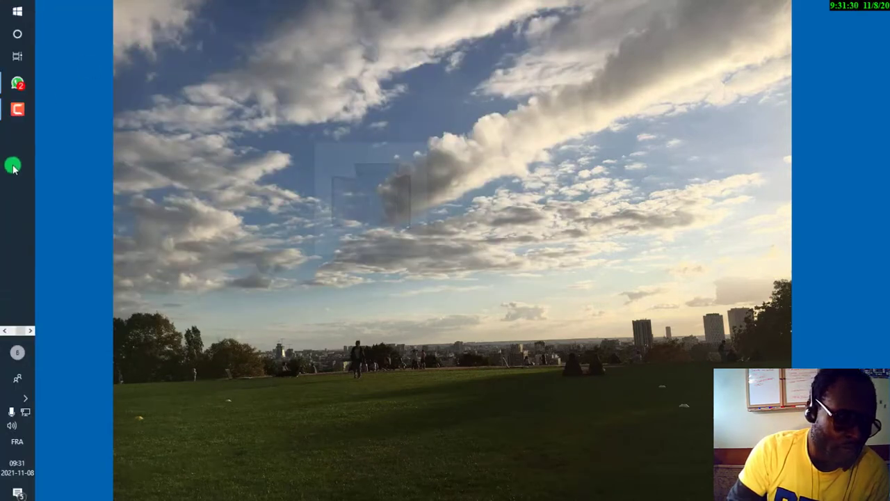
pyautogui.click(6, 331)
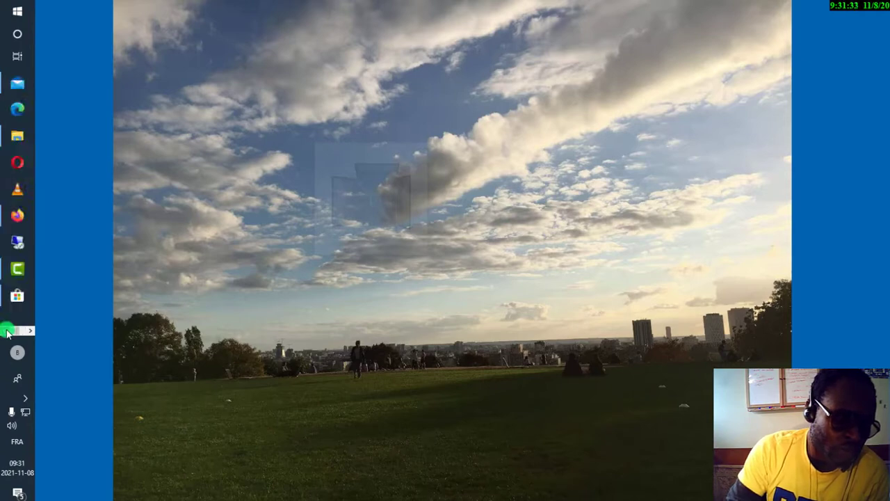
pyautogui.click(13, 16)
pyautogui.write('in')
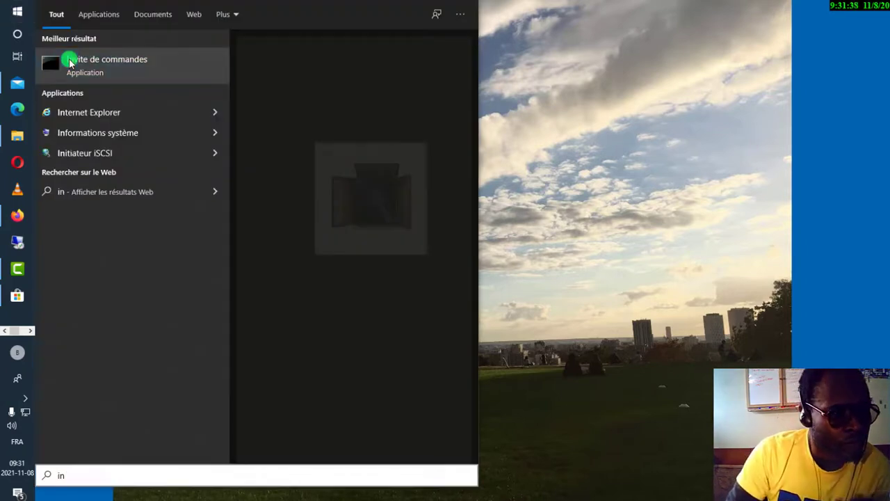
pyautogui.rightClick(69, 62)
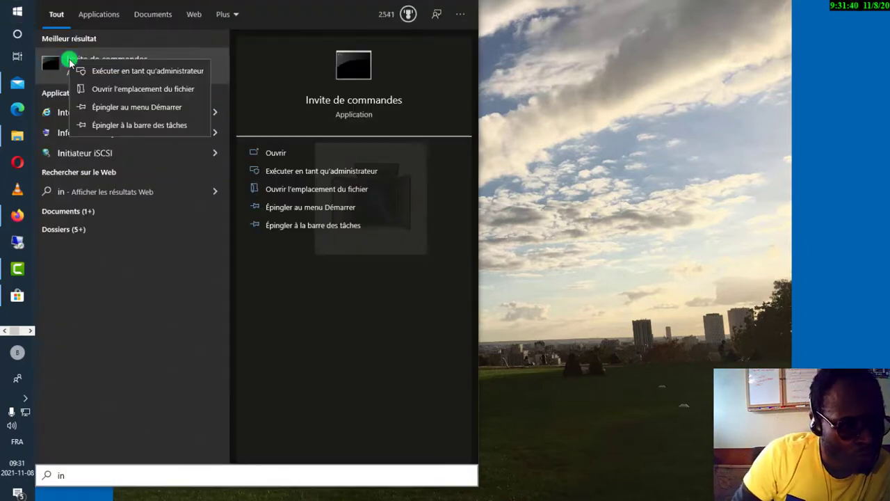
pyautogui.click(134, 71)
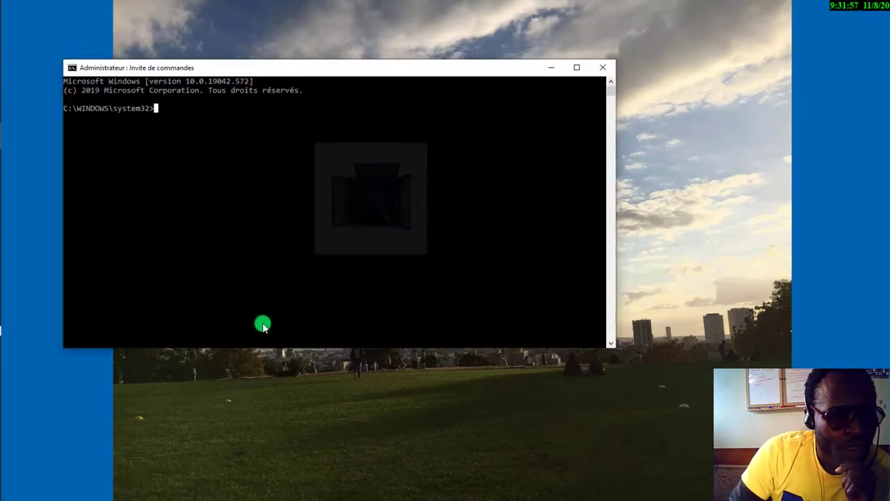
pyautogui.click(575, 68)
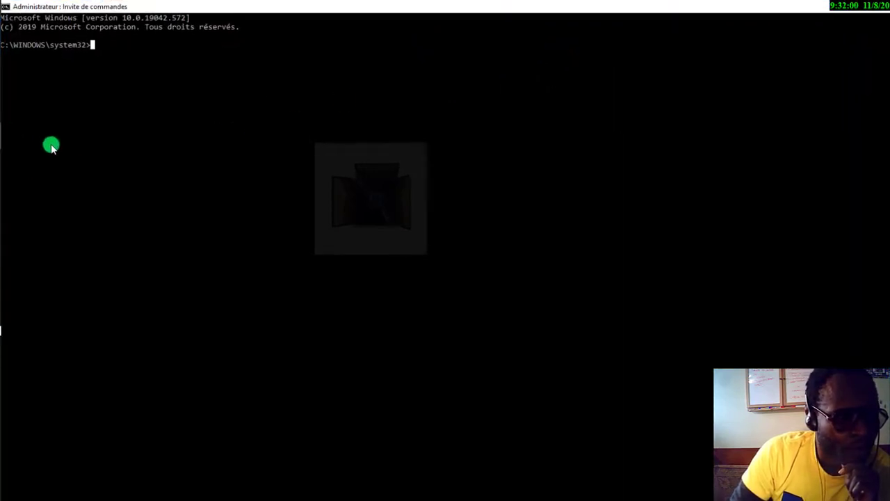
pyautogui.moveTo(2, 144)
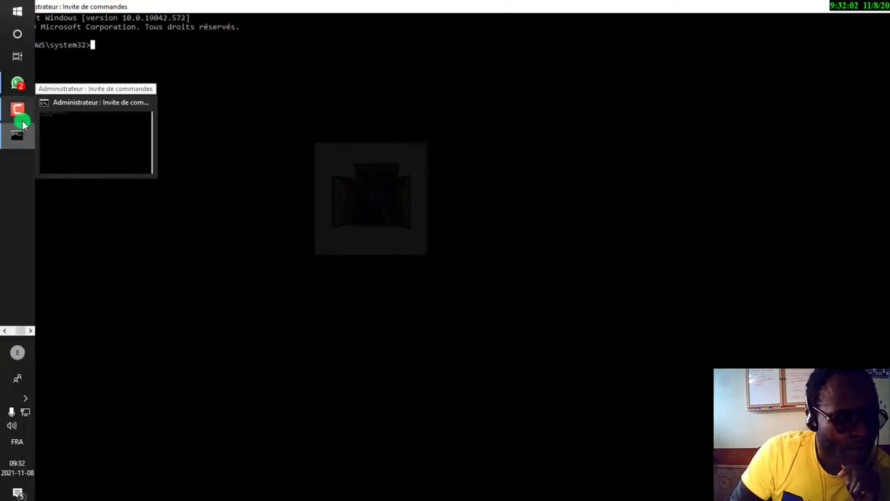
pyautogui.moveTo(21, 120)
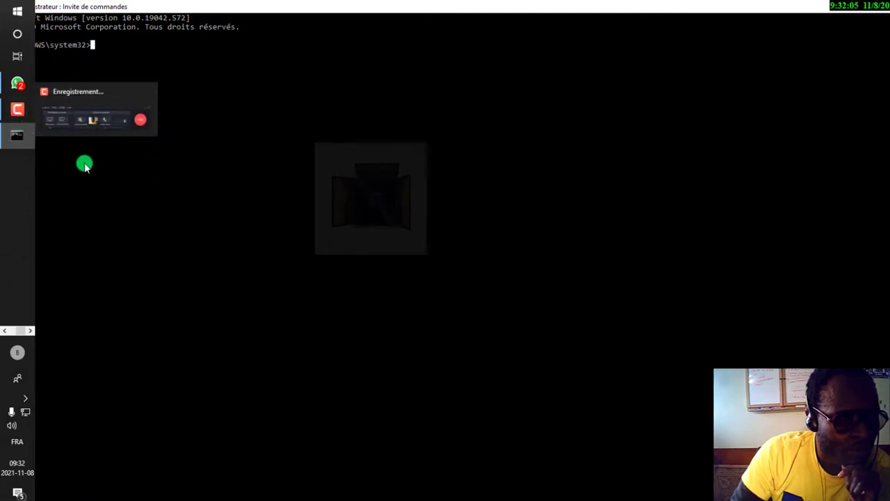